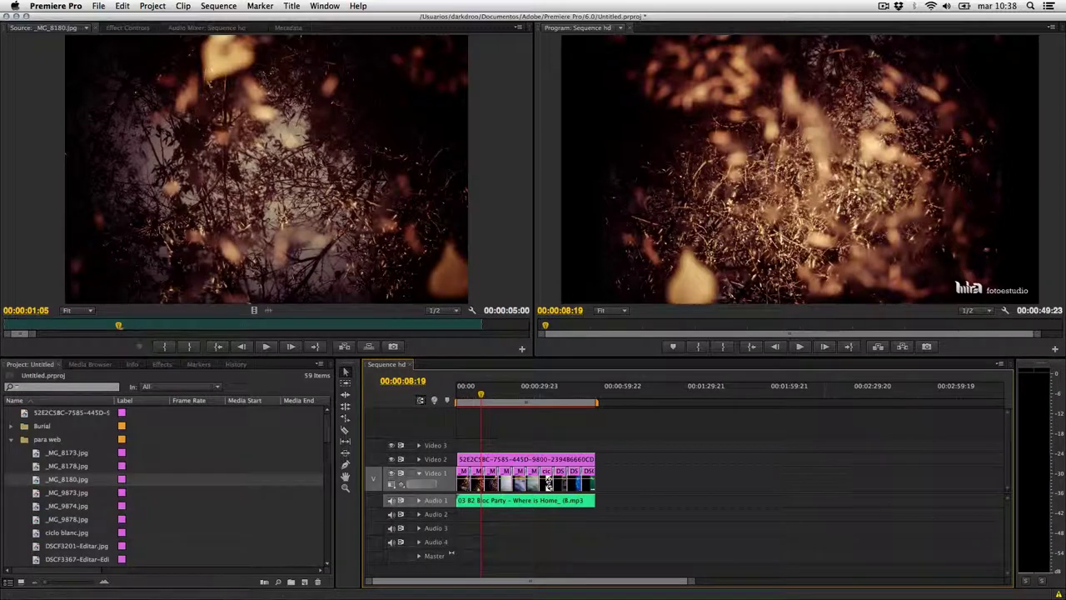
- Shrink the Premiere Pro window so the desktop's drive icons show on the right
{"action": "mouse_move", "coordinate": [533, 595]}
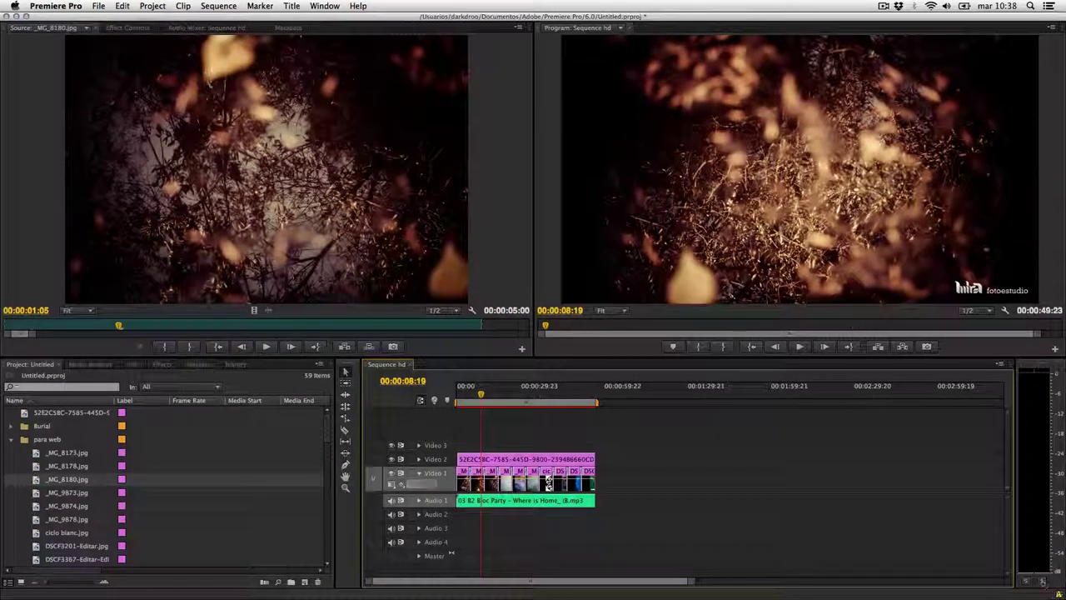
{"action": "mouse_move", "coordinate": [1062, 592]}
{"action": "left_mouse_down"}
{"action": "mouse_move", "coordinate": [829, 448]}
{"action": "mouse_move", "coordinate": [718, 459]}
{"action": "left_mouse_up"}
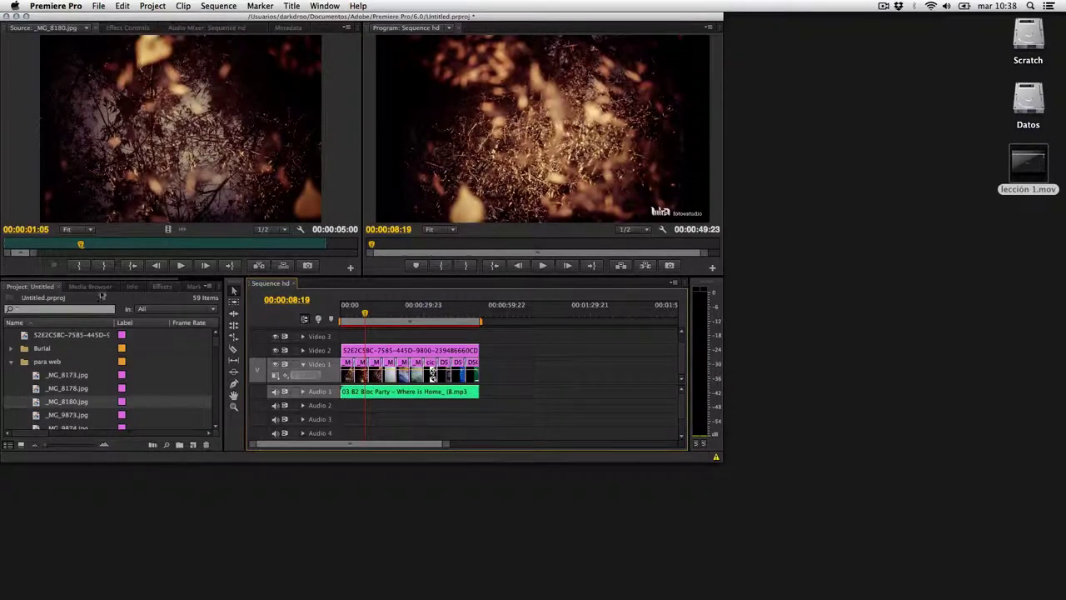
- Enlarge the Premiere Pro window back to nearly full screen
{"action": "left_click_drag", "start_coordinate": [161, 286], "coordinate": [170, 280]}
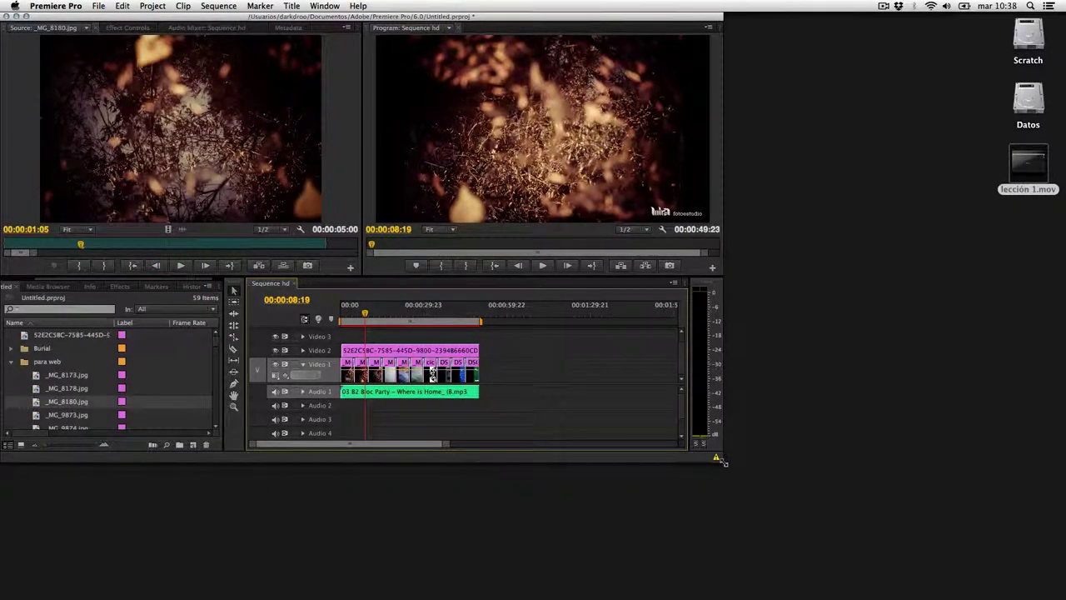
{"action": "left_click_drag", "start_coordinate": [723, 463], "coordinate": [1063, 597]}
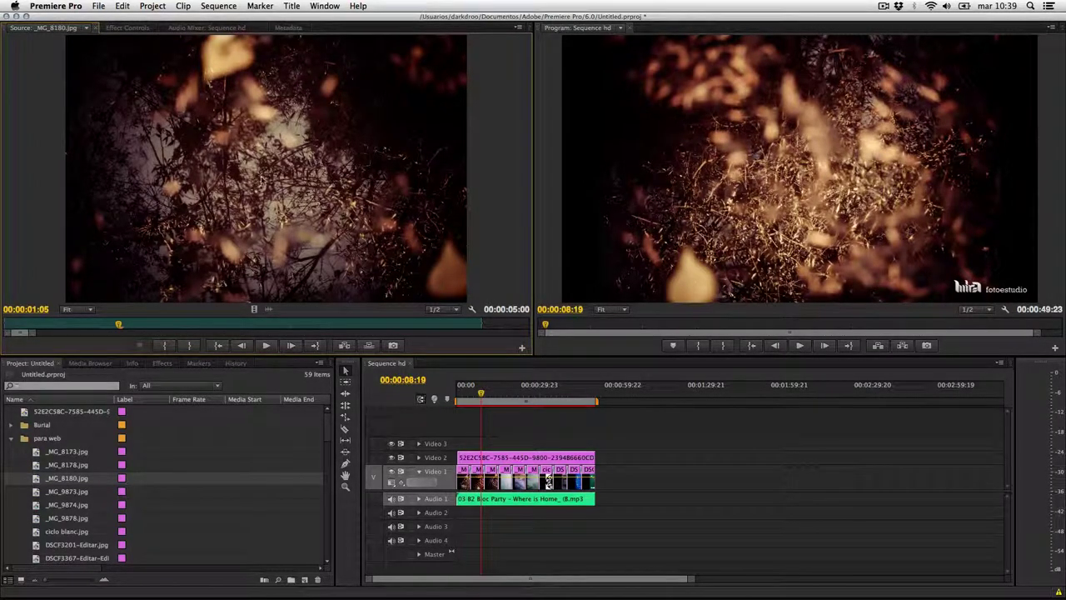
- Load _MG_8178.jpg in the Source monitor, scrub Sequence hd, then return the playhead to 00:00:00:00
{"action": "double_click", "coordinate": [83, 464]}
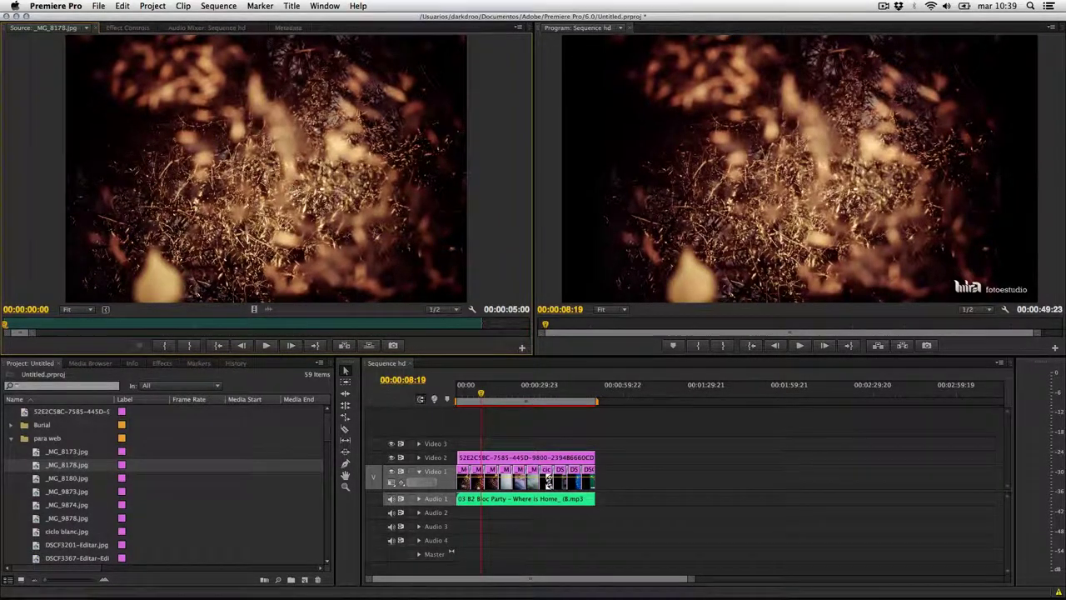
{"action": "left_click", "coordinate": [513, 392]}
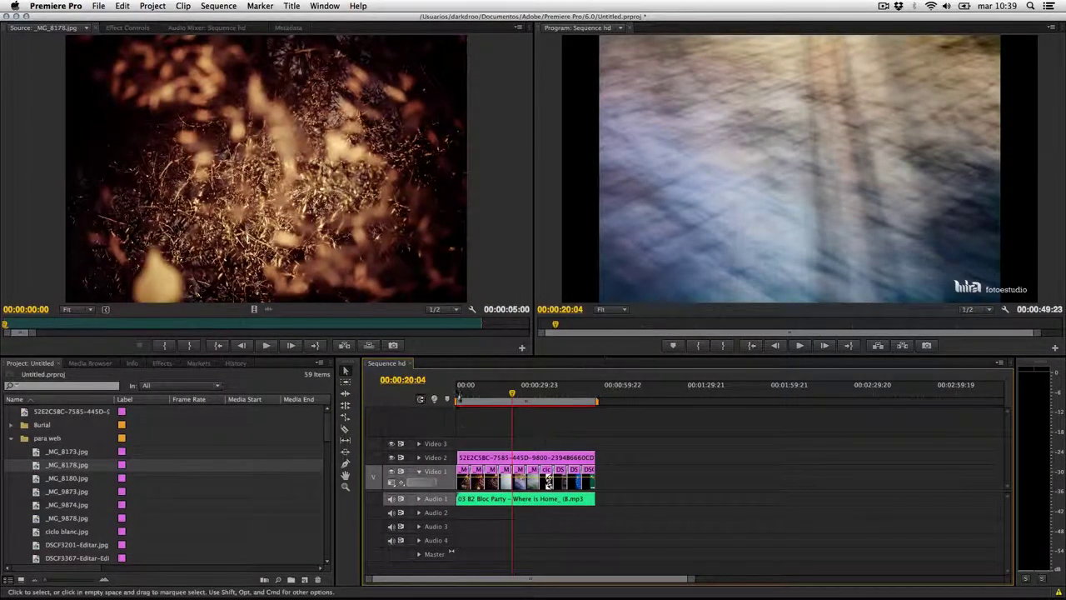
{"action": "mouse_move", "coordinate": [465, 390]}
{"action": "left_mouse_down"}
{"action": "mouse_move", "coordinate": [564, 392]}
{"action": "mouse_move", "coordinate": [505, 393]}
{"action": "left_mouse_up"}
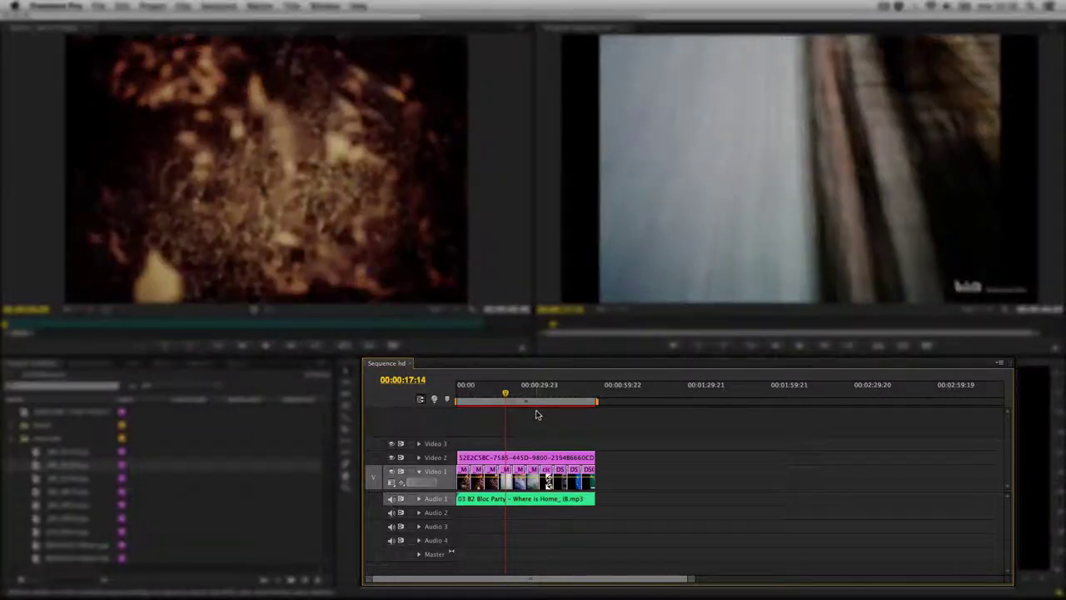
{"action": "left_click", "coordinate": [535, 409]}
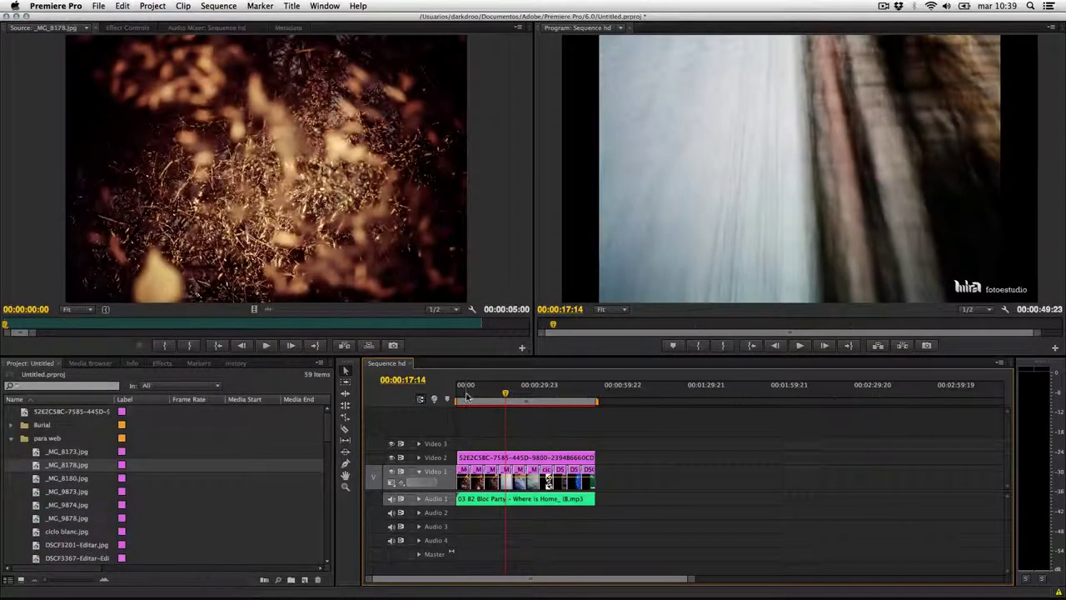
{"action": "left_click", "coordinate": [451, 395]}
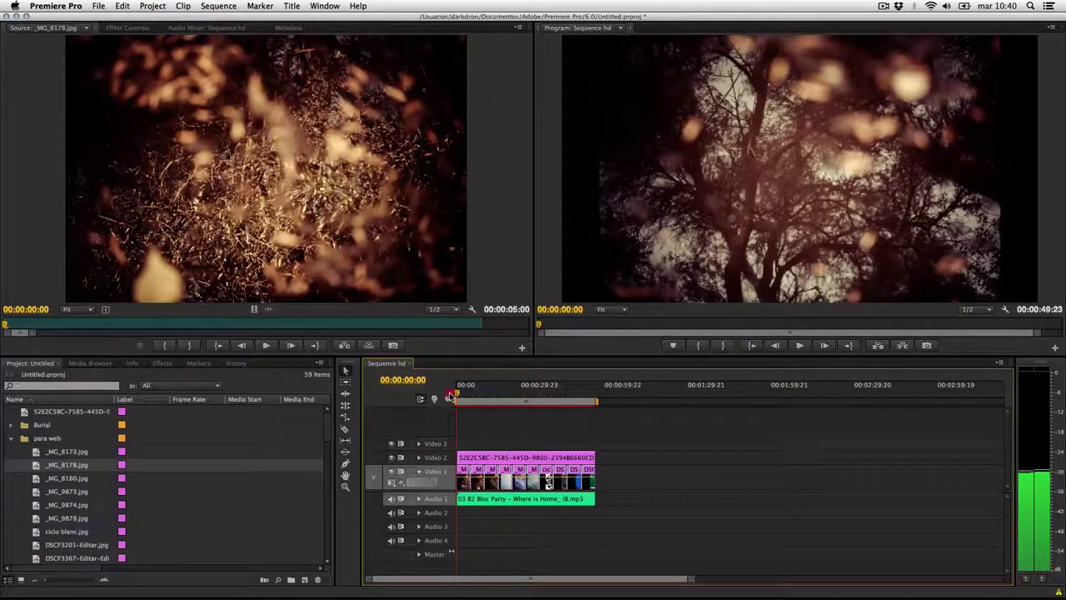
- Play Sequence hd from its beginning and stop it at 00:00:10:09
{"action": "mouse_move", "coordinate": [450, 395]}
{"action": "left_mouse_down"}
{"action": "mouse_move", "coordinate": [597, 398]}
{"action": "mouse_move", "coordinate": [457, 398]}
{"action": "left_mouse_up"}
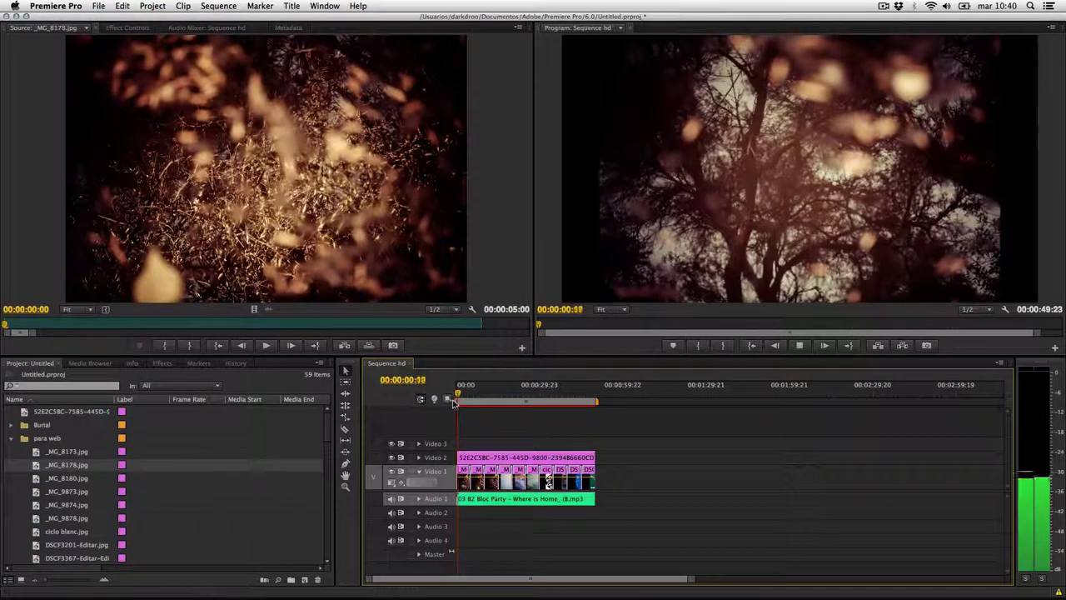
{"action": "key", "text": "space"}
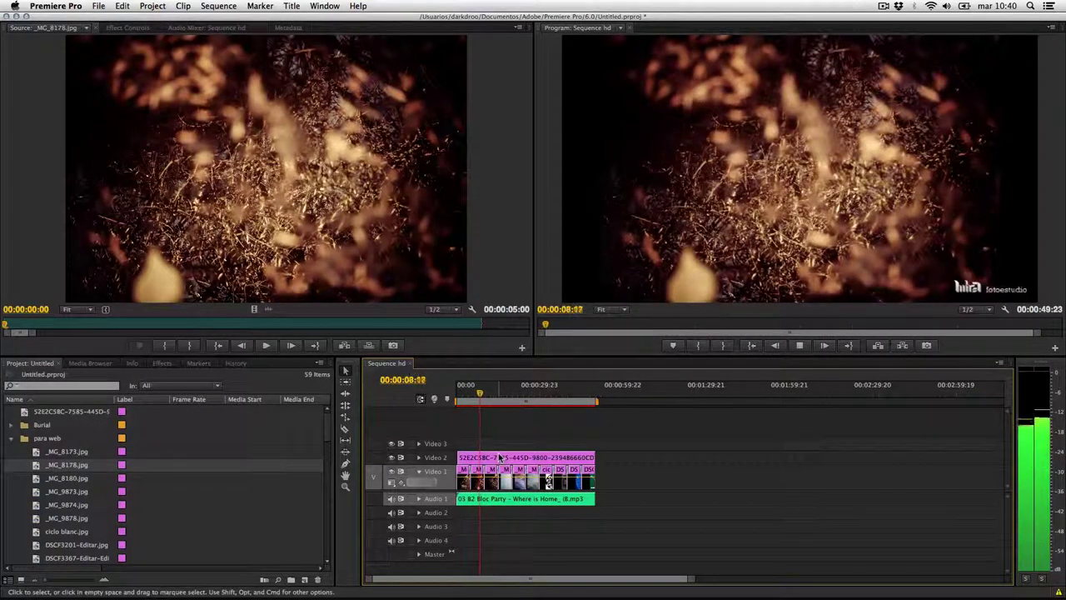
{"action": "key", "text": "space"}
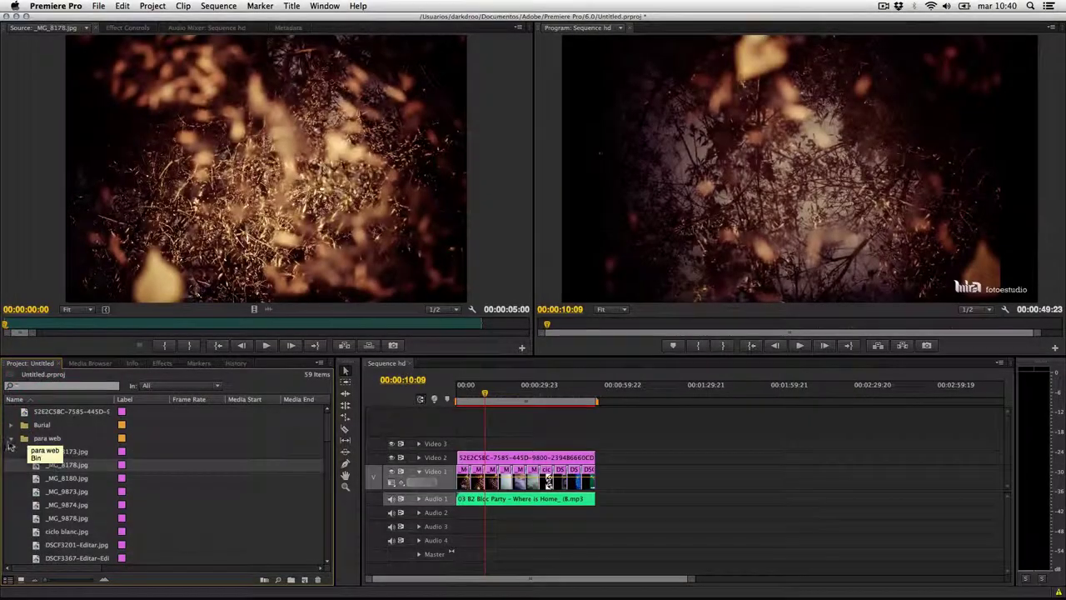
- Expand and collapse the Burial and para web bins, then show Project items in Icon View
{"action": "left_click", "coordinate": [11, 438]}
{"action": "left_click", "coordinate": [11, 425]}
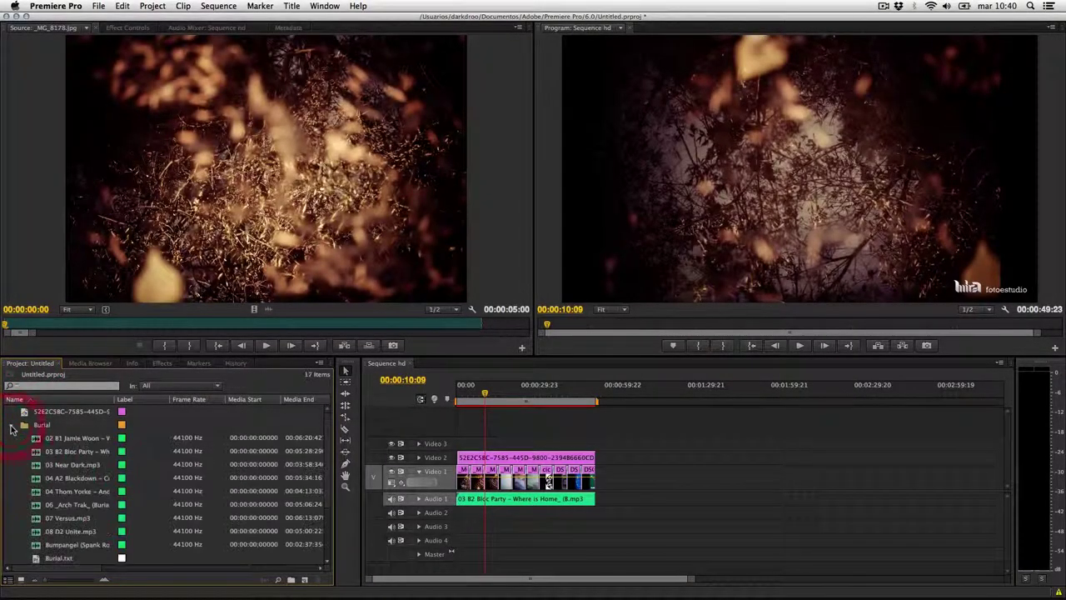
{"action": "left_click", "coordinate": [11, 426]}
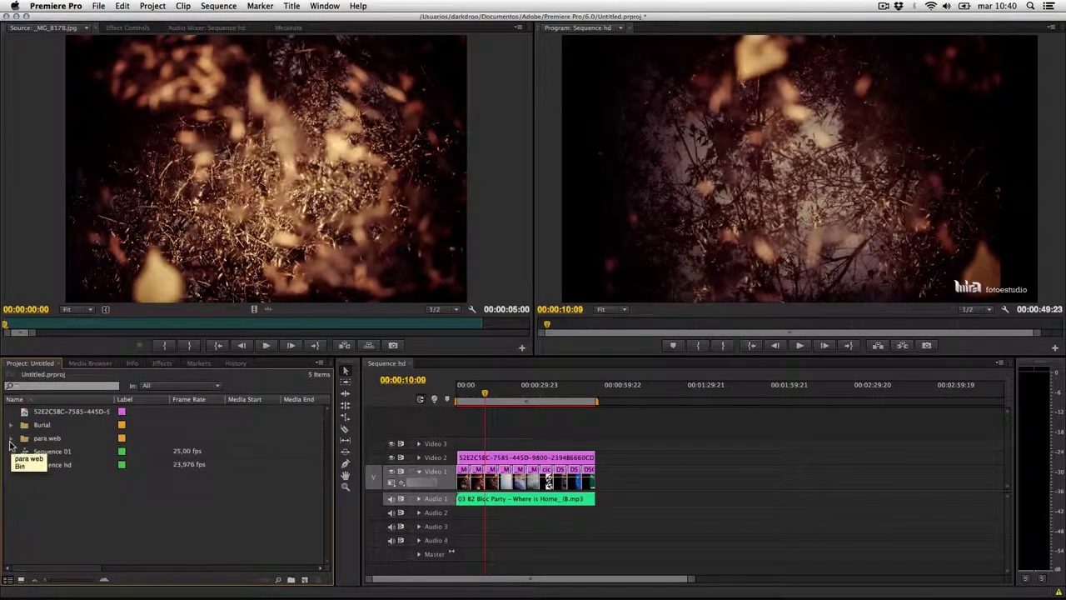
{"action": "left_click", "coordinate": [11, 439]}
{"action": "left_click", "coordinate": [10, 439]}
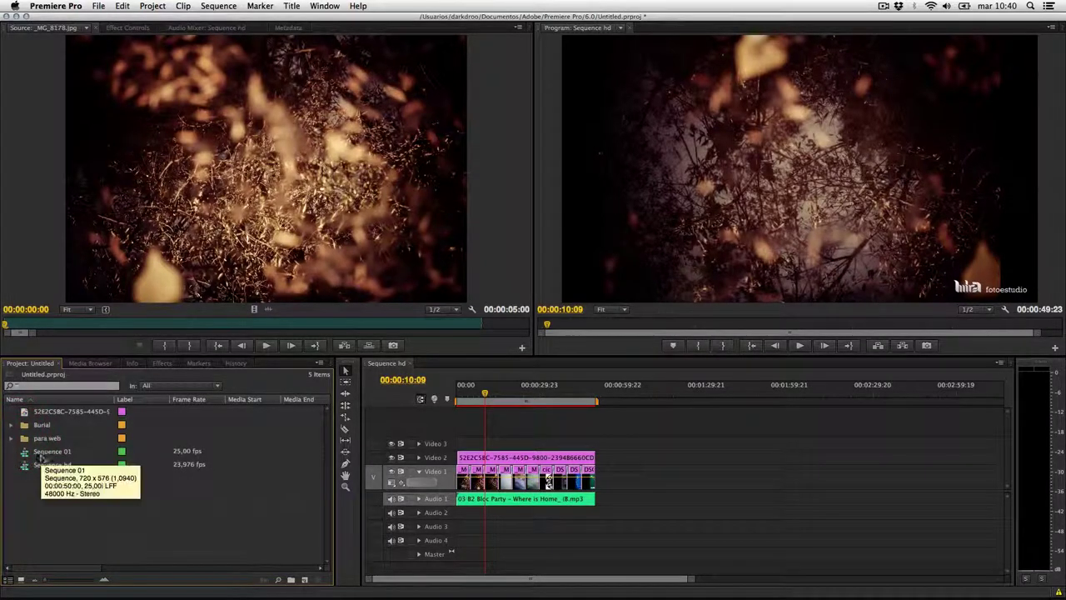
{"action": "mouse_move", "coordinate": [37, 468]}
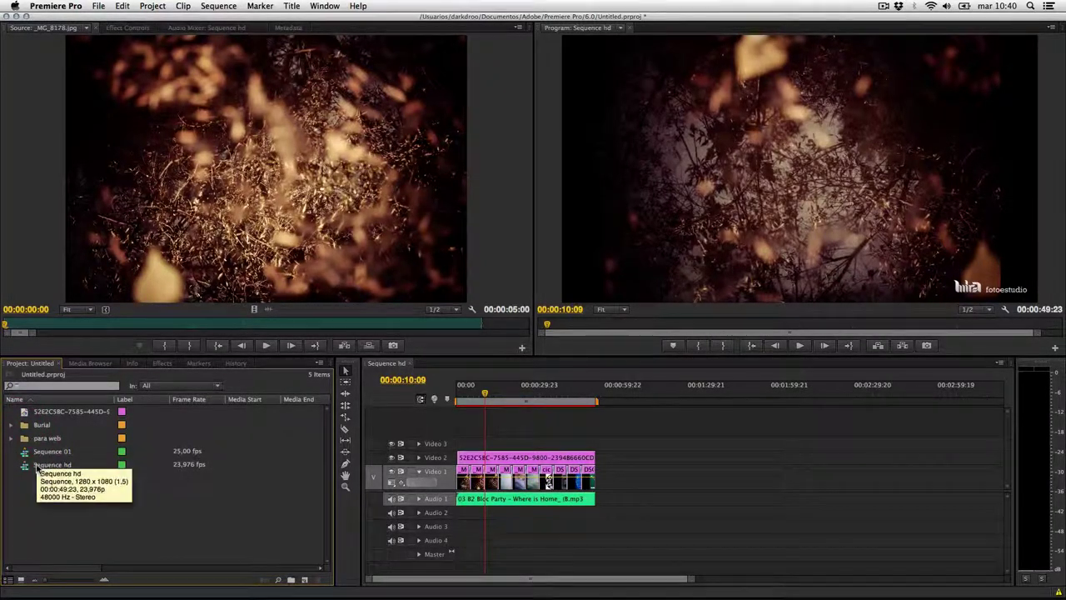
{"action": "left_click", "coordinate": [21, 579]}
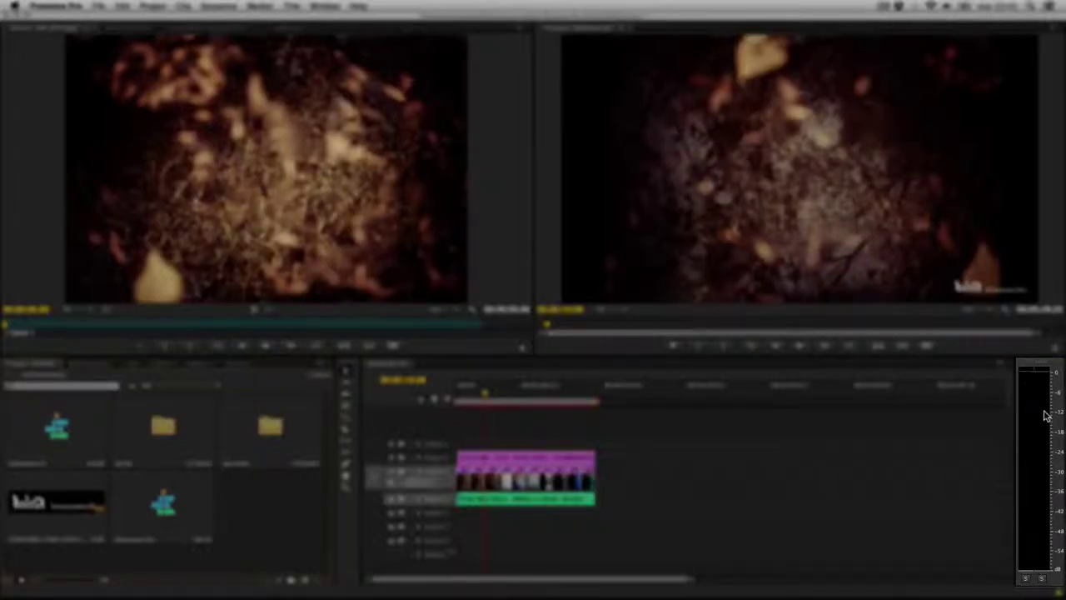
- Scrub the Program monitor, then play Sequence hd from 00:00:05:05 until 00:00:27:07
{"action": "left_click", "coordinate": [1046, 414]}
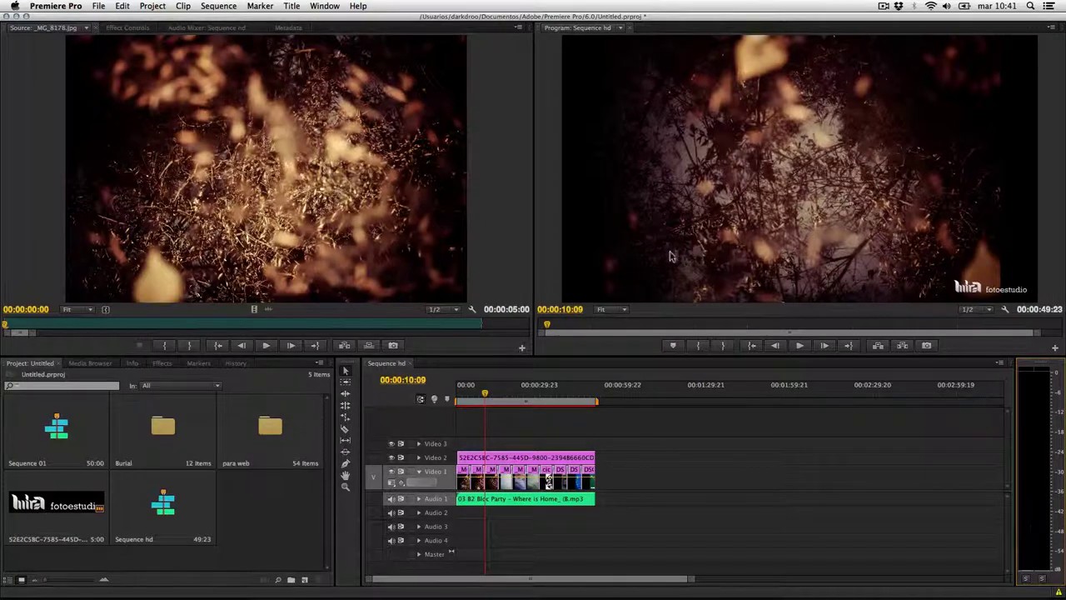
{"action": "left_click_drag", "start_coordinate": [639, 325], "coordinate": [633, 325]}
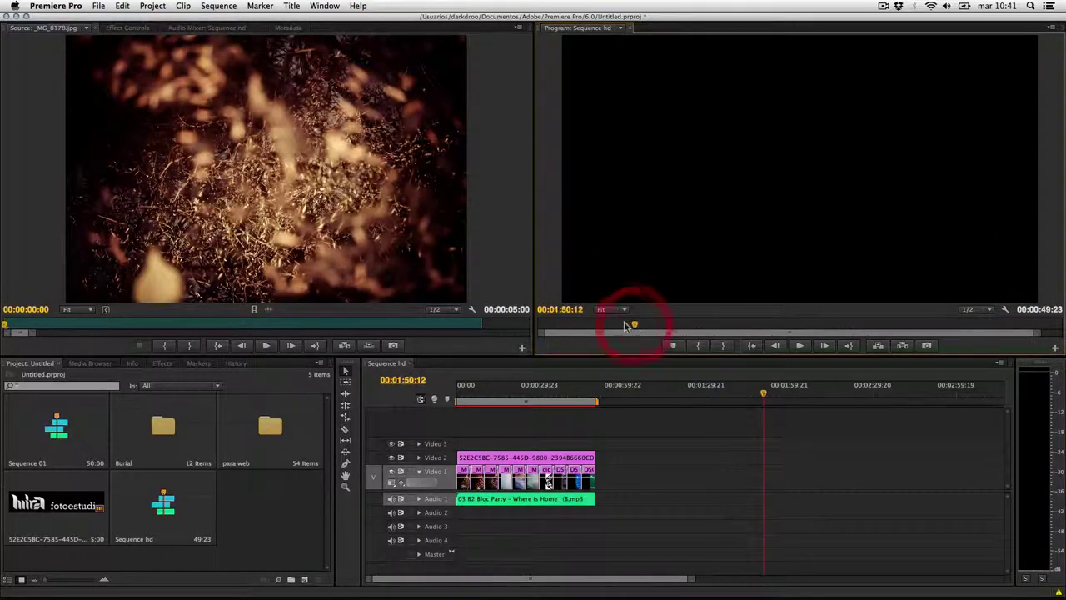
{"action": "key", "text": "space"}
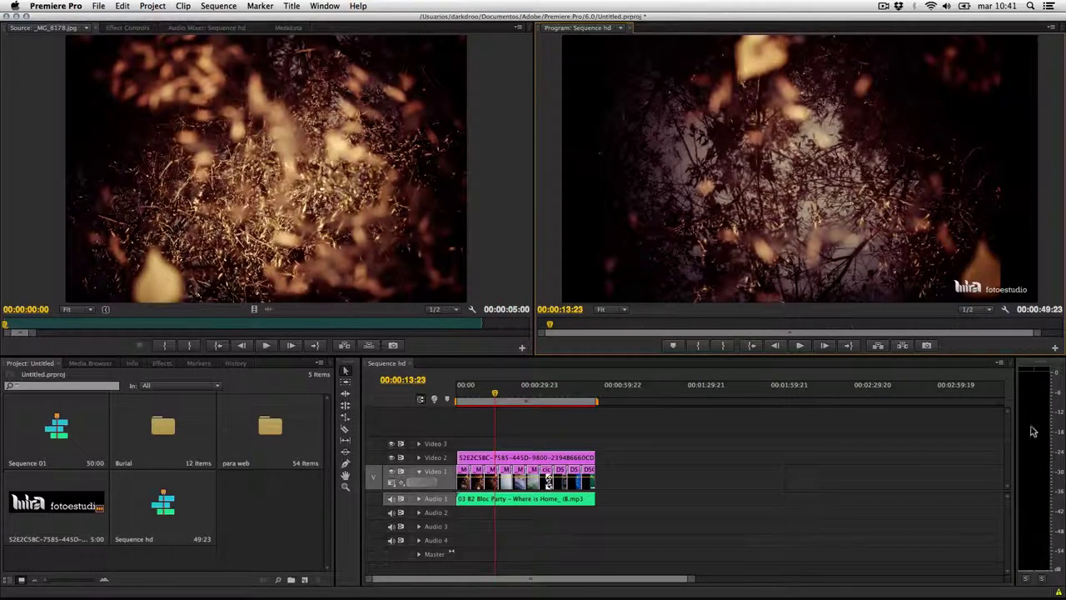
{"action": "left_click", "coordinate": [471, 394]}
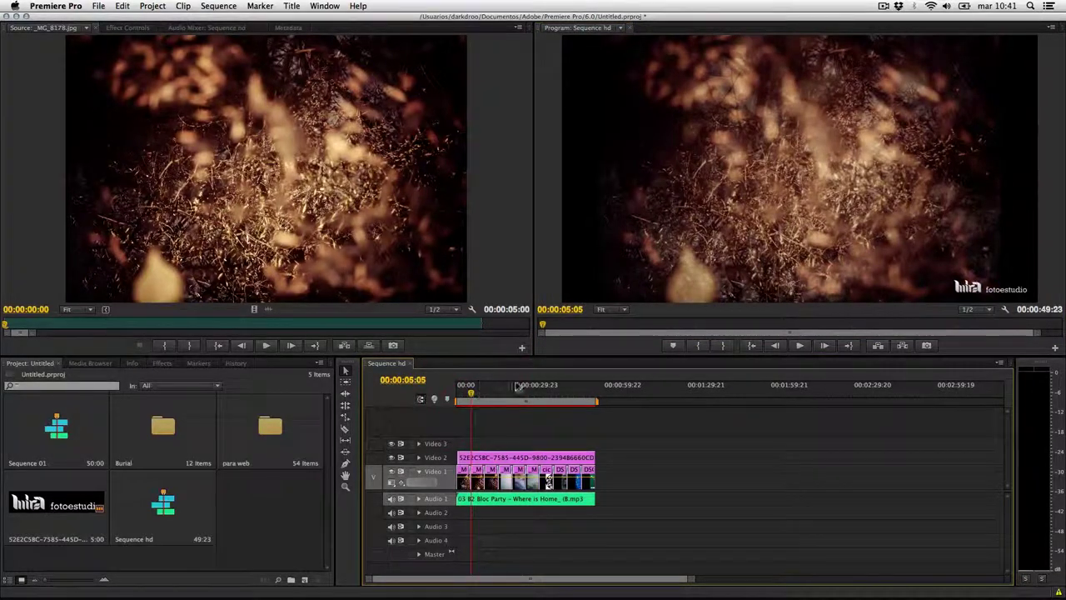
{"action": "key", "text": "space"}
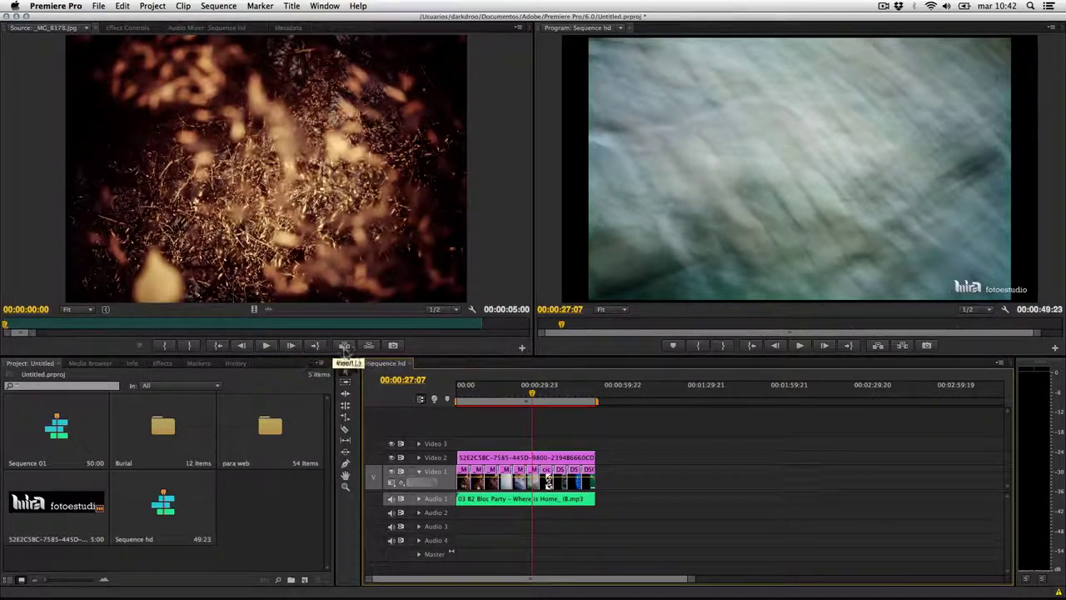
- Send the Program monitor playhead back to 00:00:00:00 with Go to In
{"action": "left_click", "coordinate": [750, 348]}
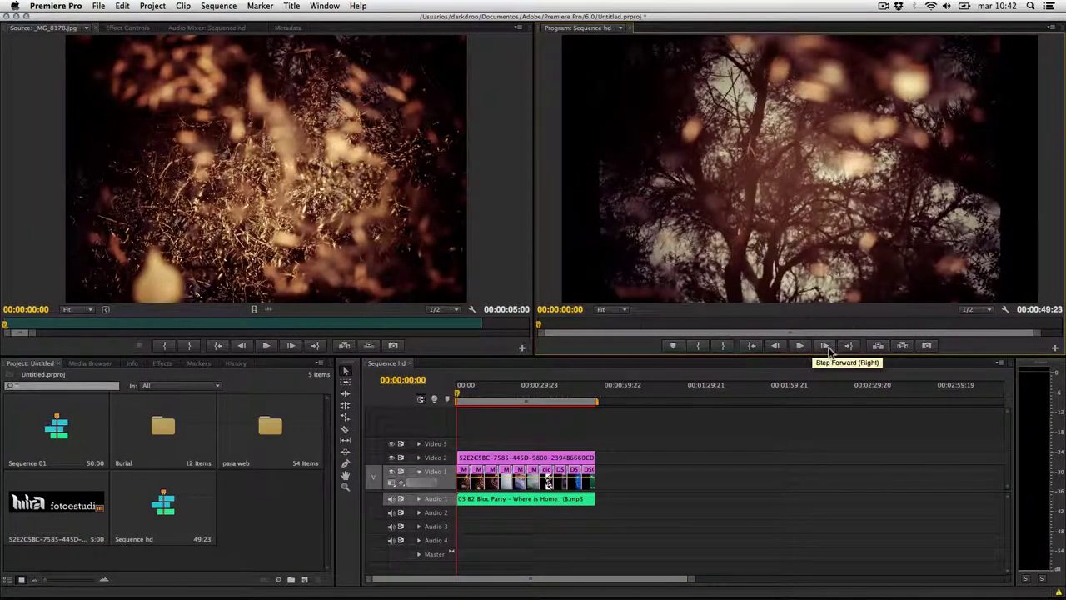